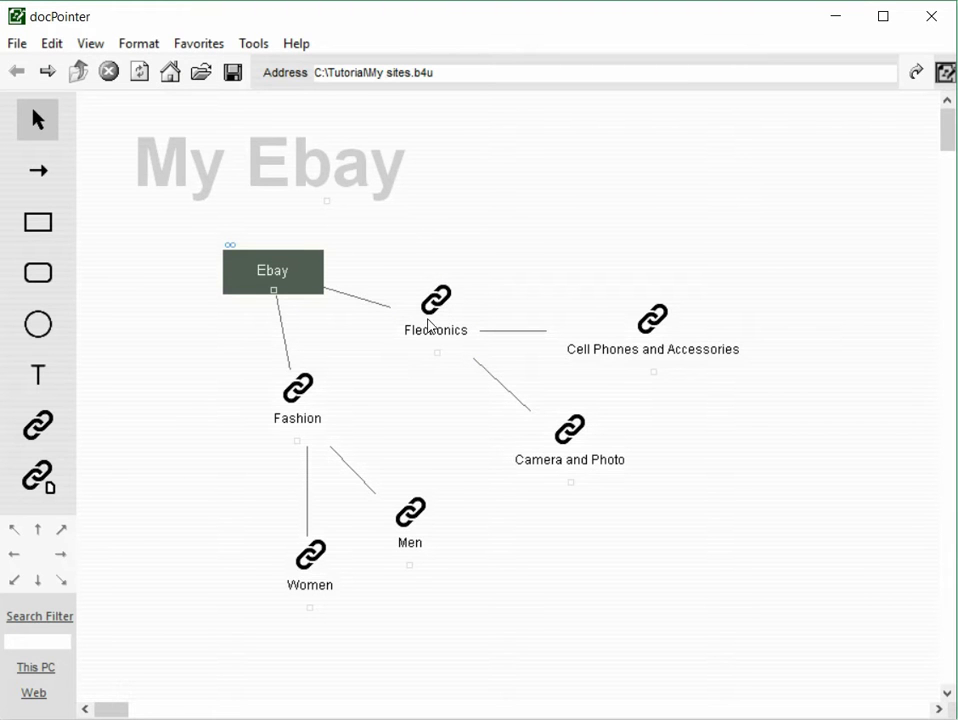
- Open the Flectronics link to check its eBay page in the browser, and close the browser window
click(430, 318)
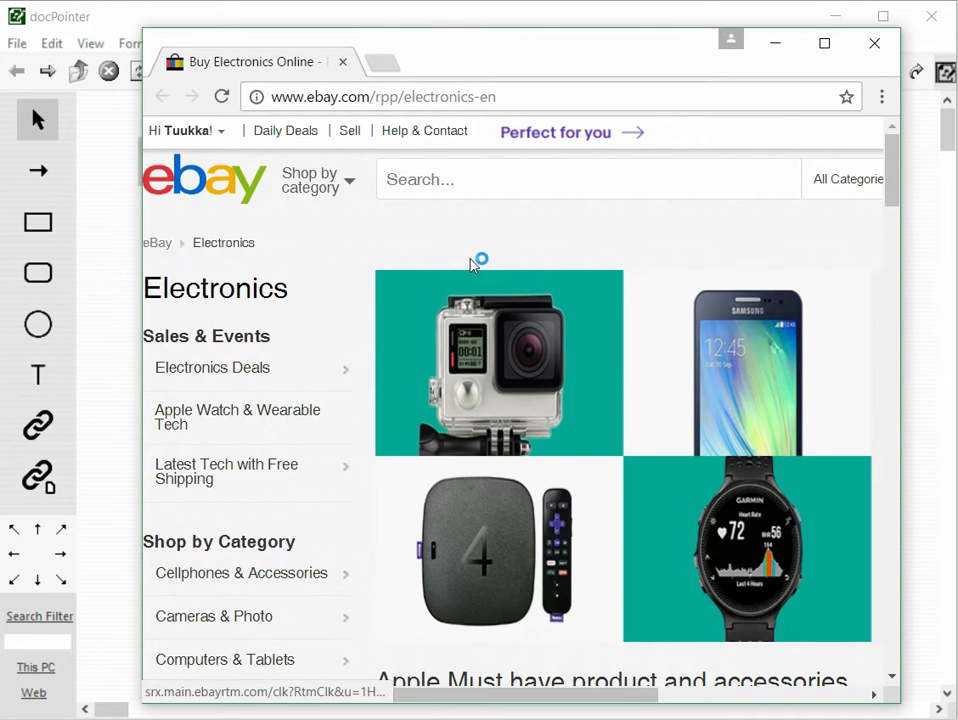
click(866, 44)
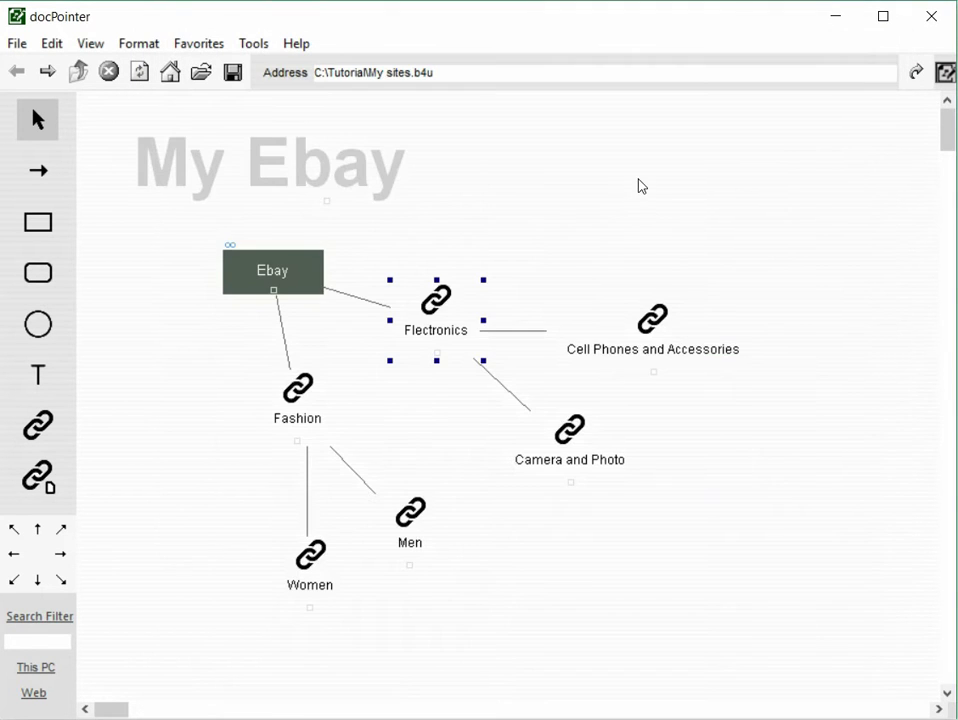
- Preview the diagram as SVG, test its Flectronics, Fashion and Ebay links, and close the preview
right_click(449, 193)
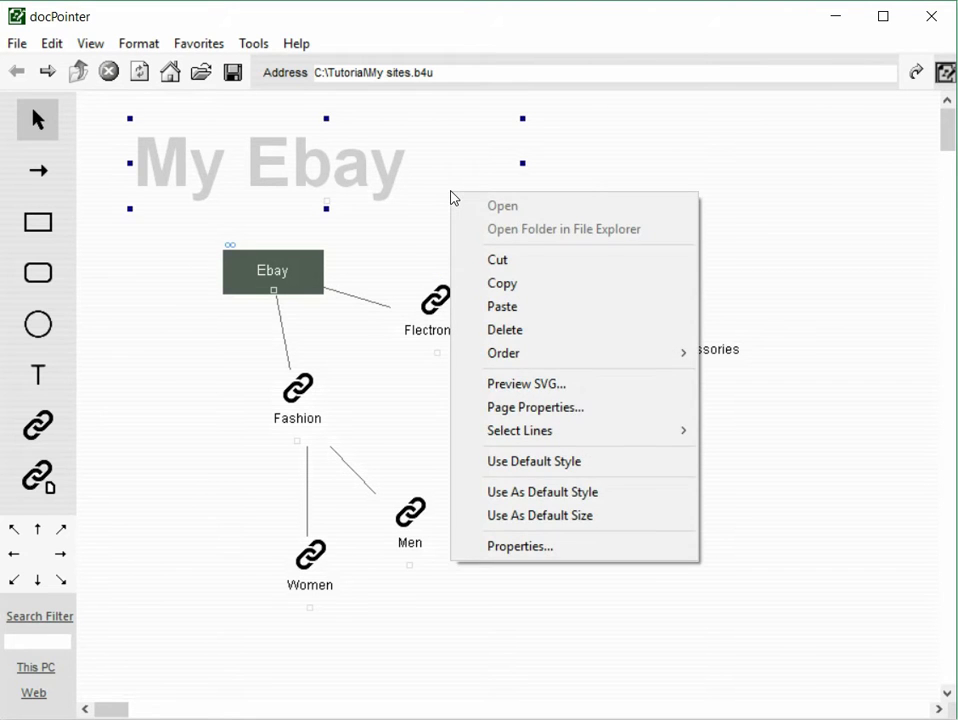
right_click(592, 189)
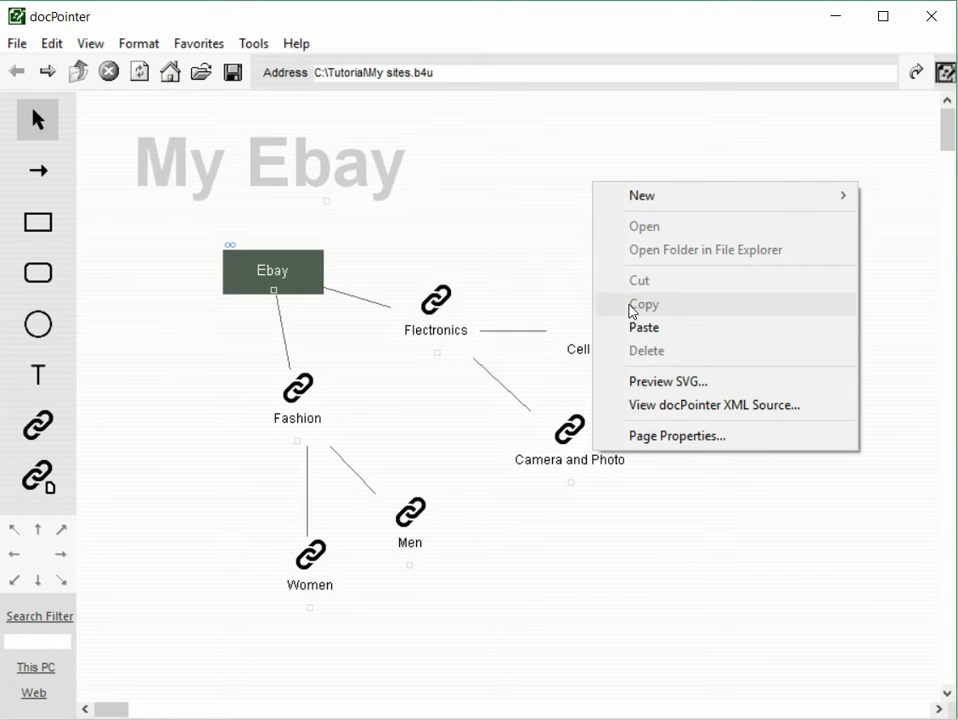
click(666, 393)
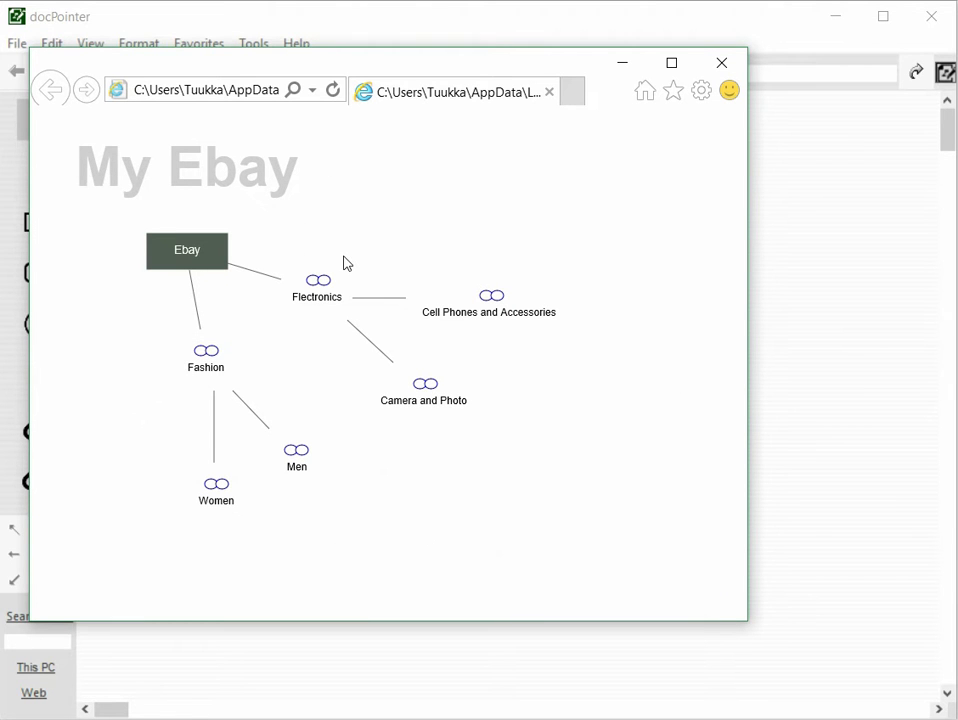
click(321, 290)
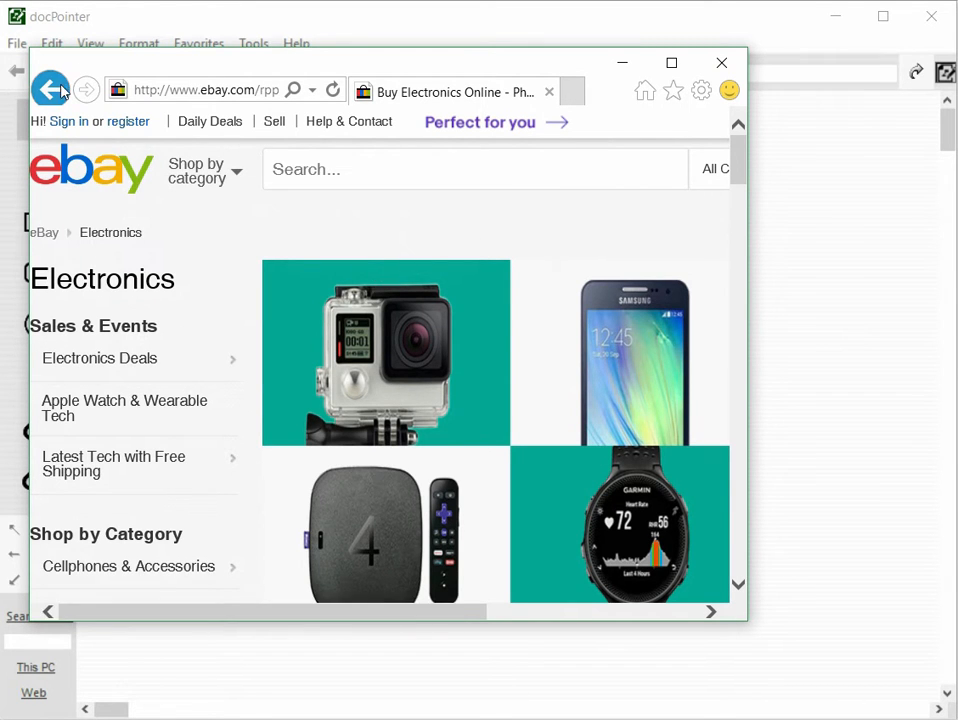
click(50, 89)
click(209, 365)
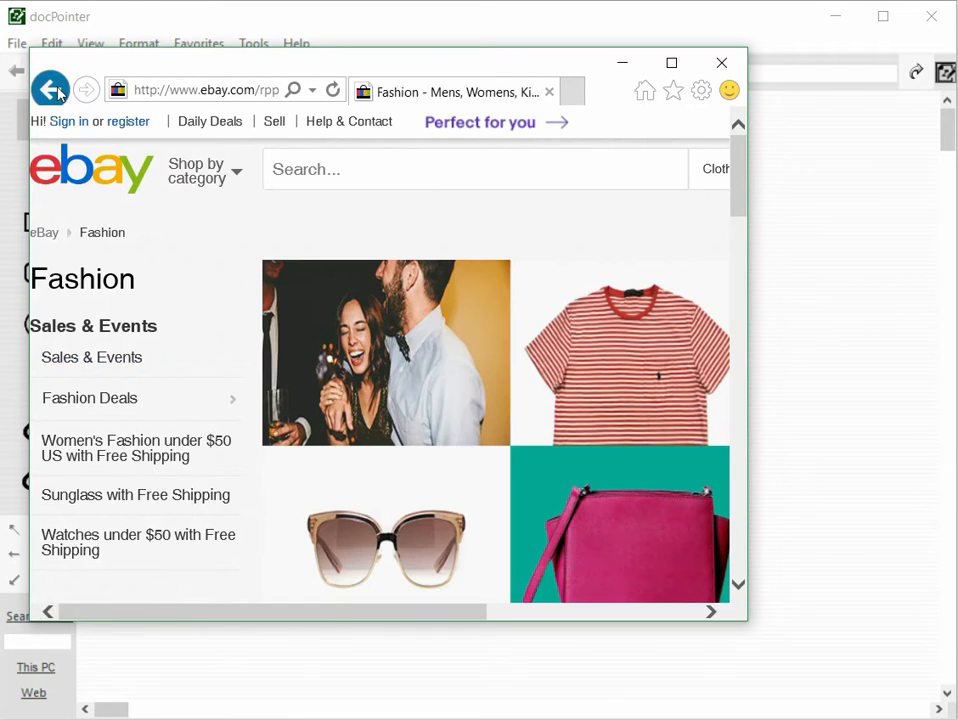
click(50, 89)
click(180, 254)
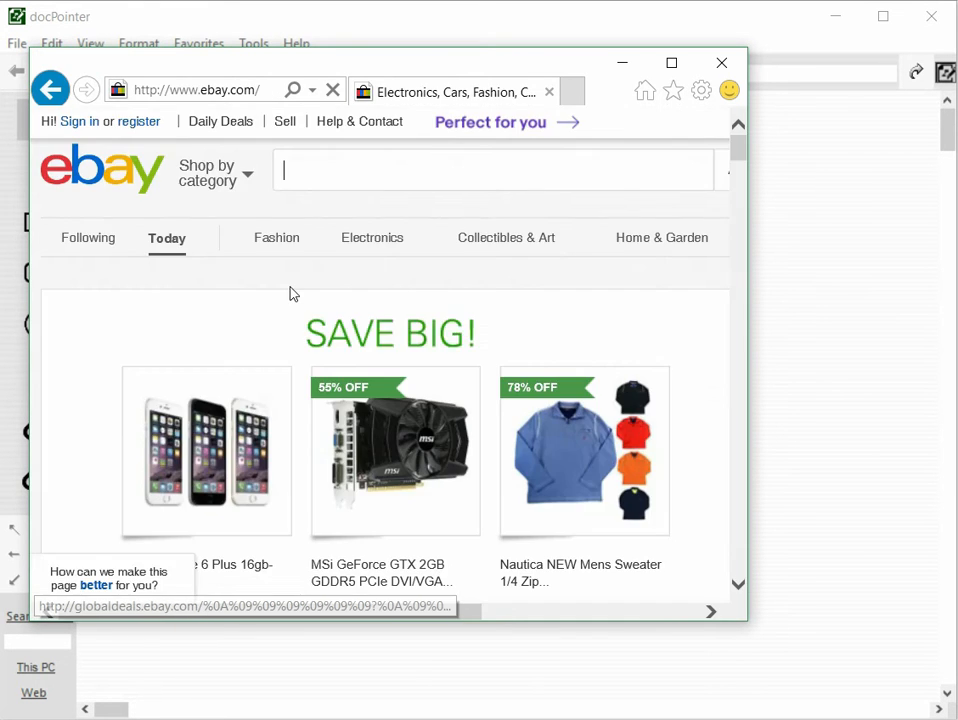
click(722, 63)
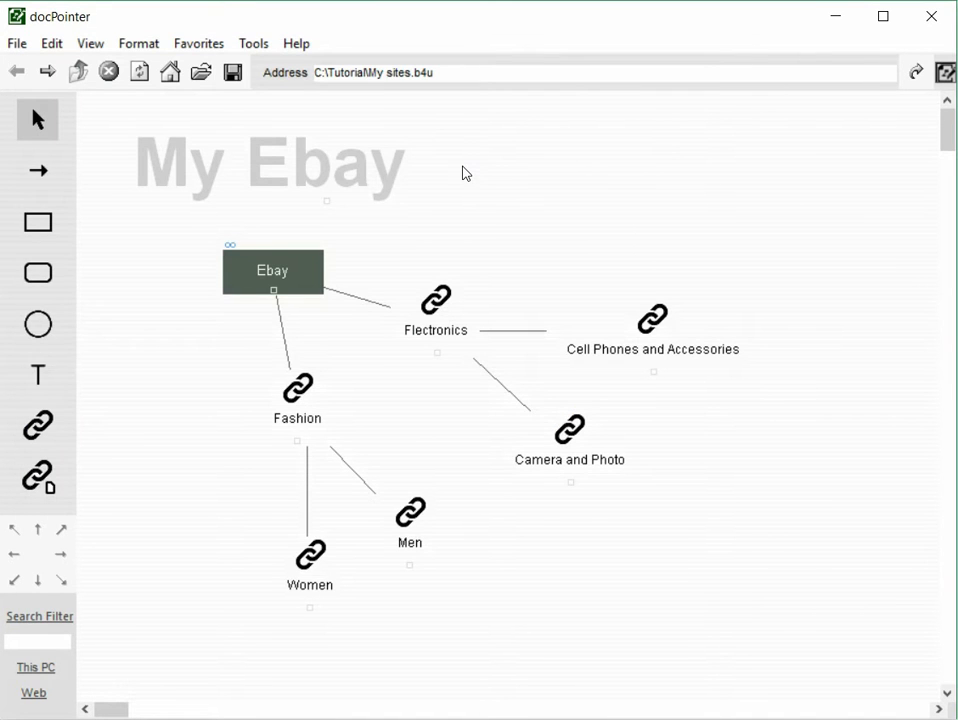
drag(460, 72, 299, 81)
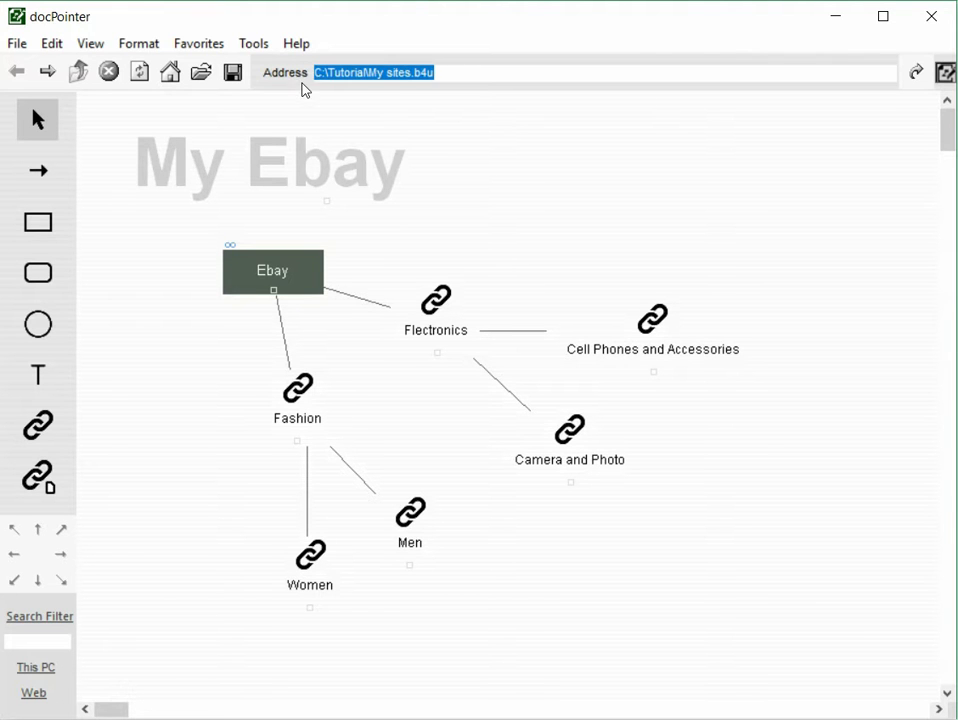
click(570, 162)
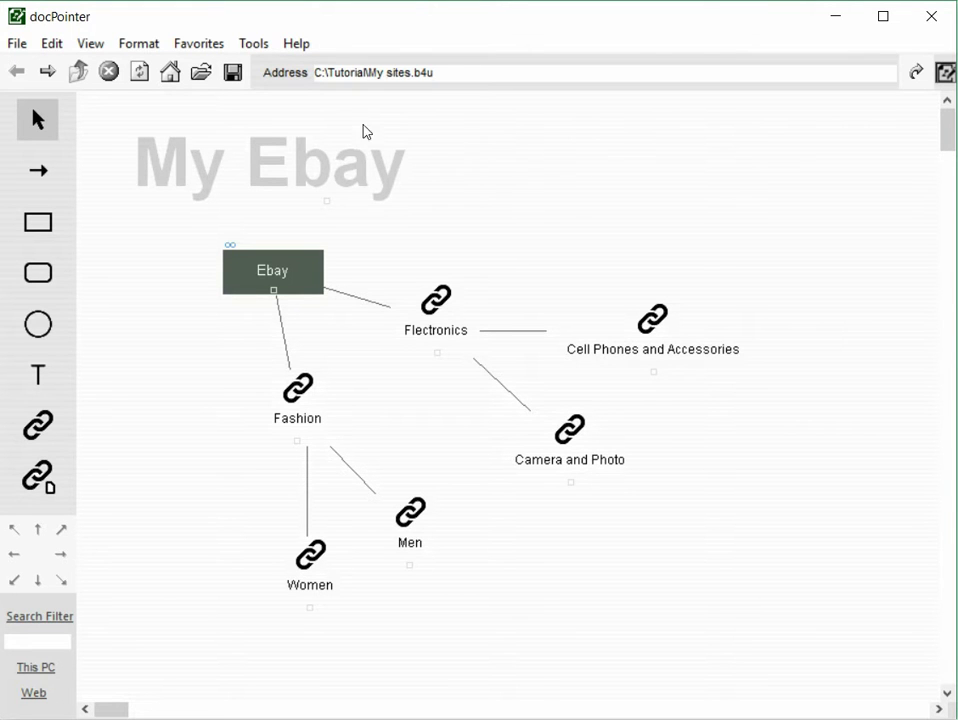
- Export the diagram as SVG for web browsers to the file C:\Tutorial\My sites.svg
click(18, 44)
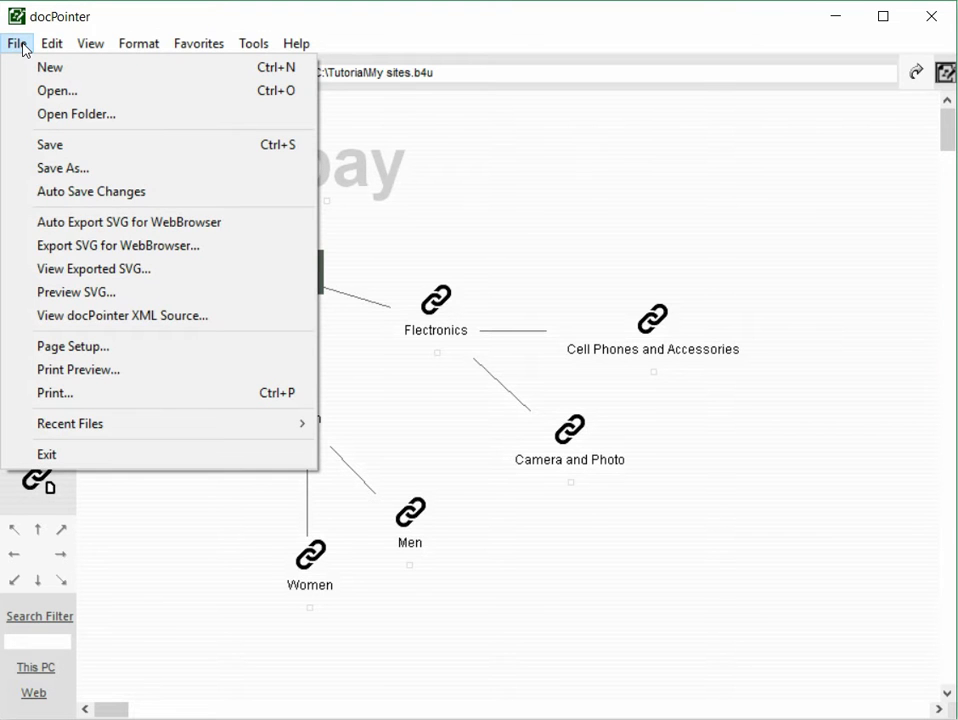
click(99, 257)
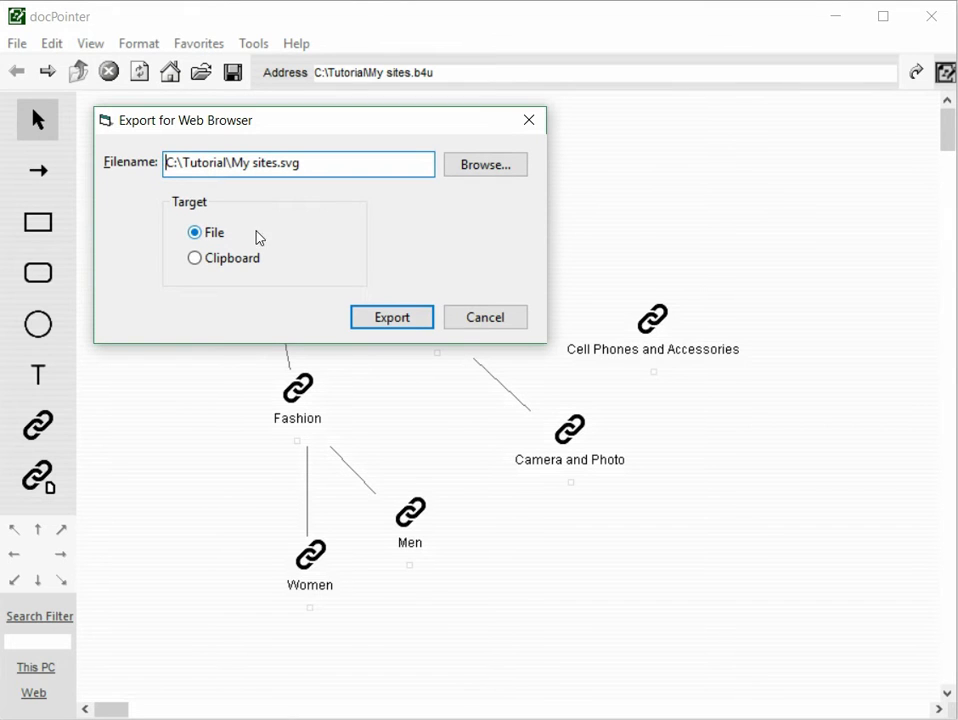
click(391, 317)
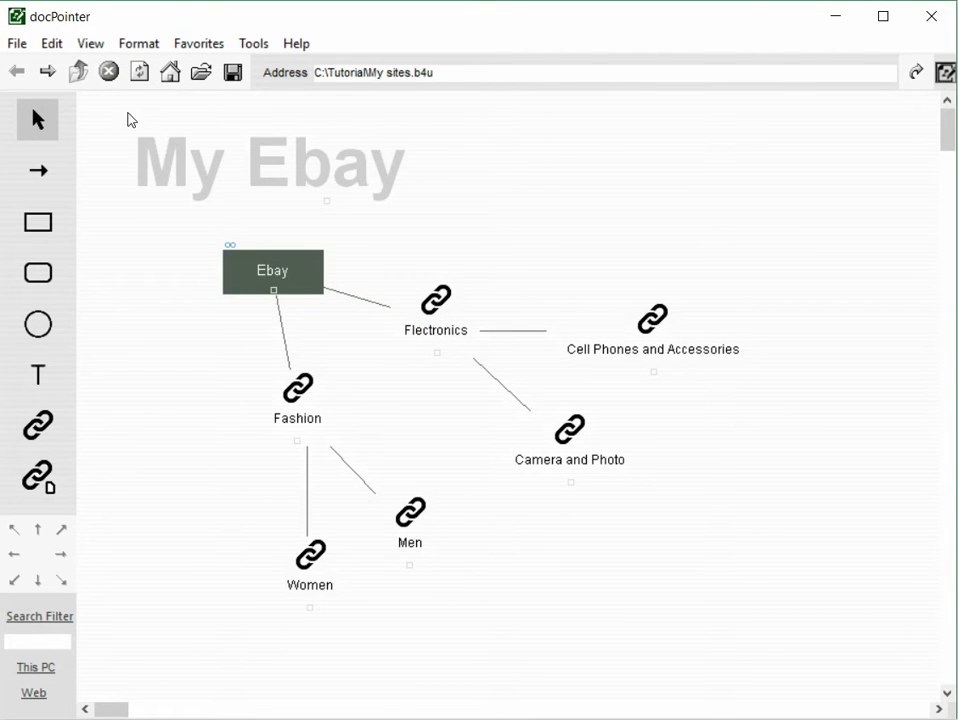
- Switch to File Explorer, view My sites.svg from the Tutorial folder in the browser, and return to docPointer
key(alt+Tab)
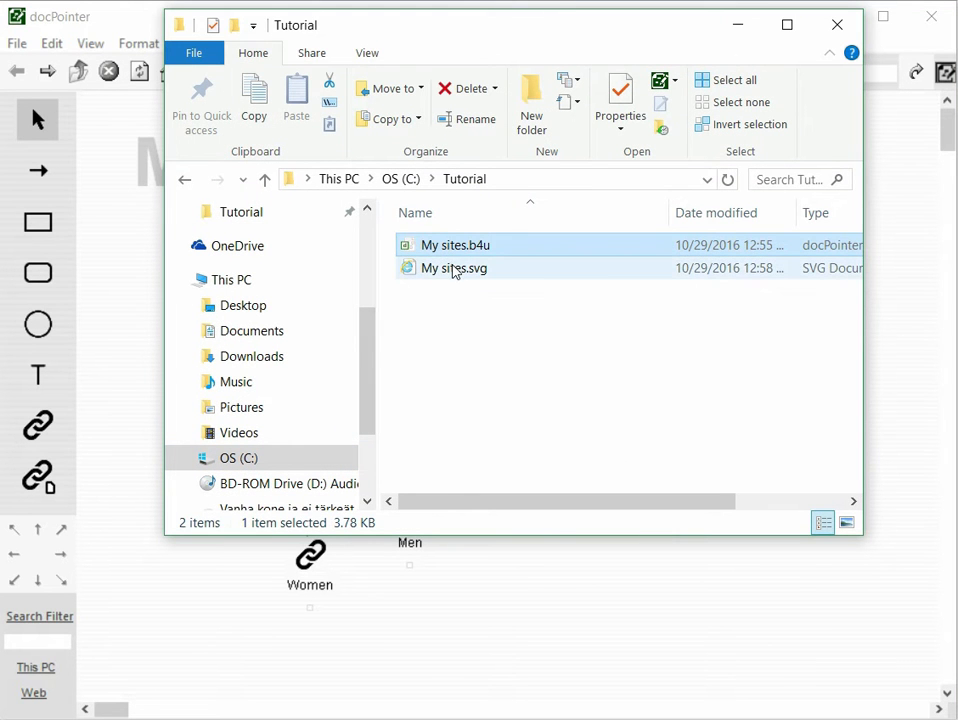
click(459, 269)
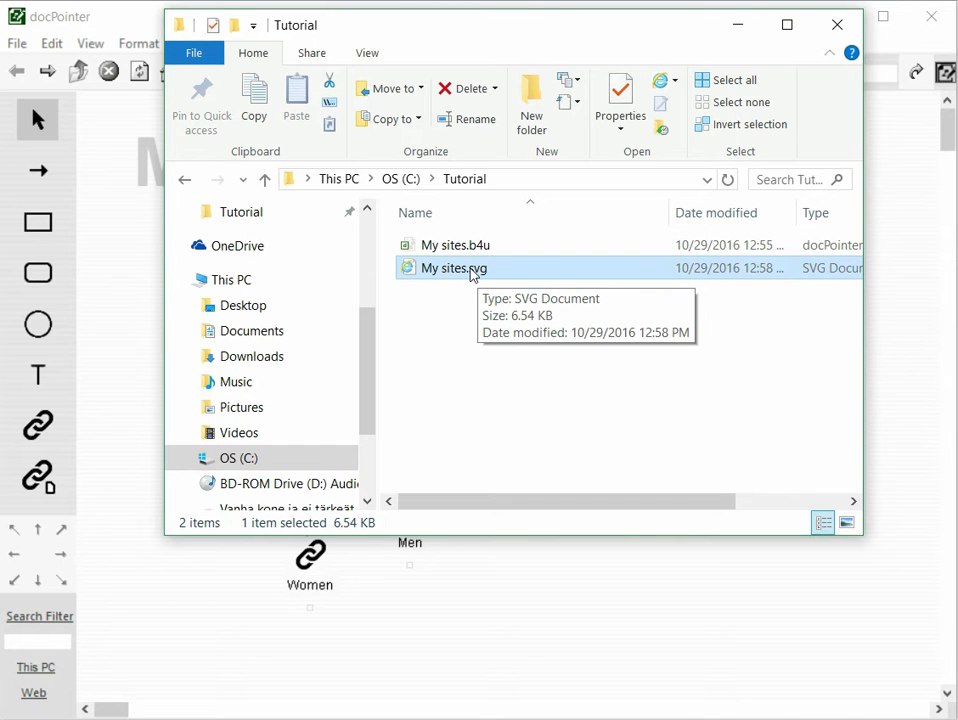
double_click(452, 270)
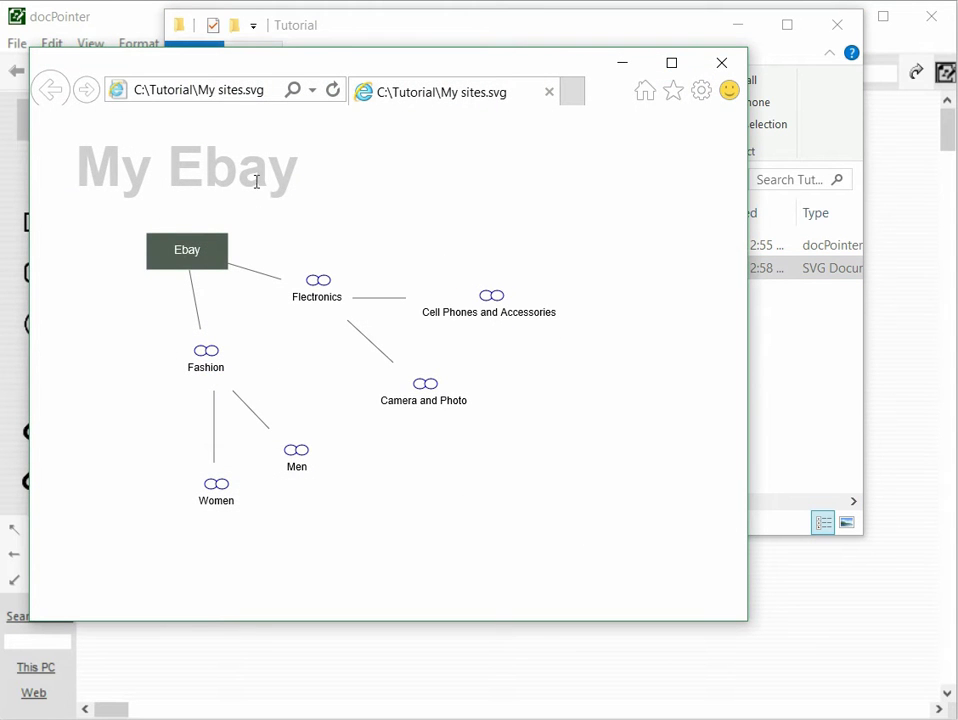
click(722, 62)
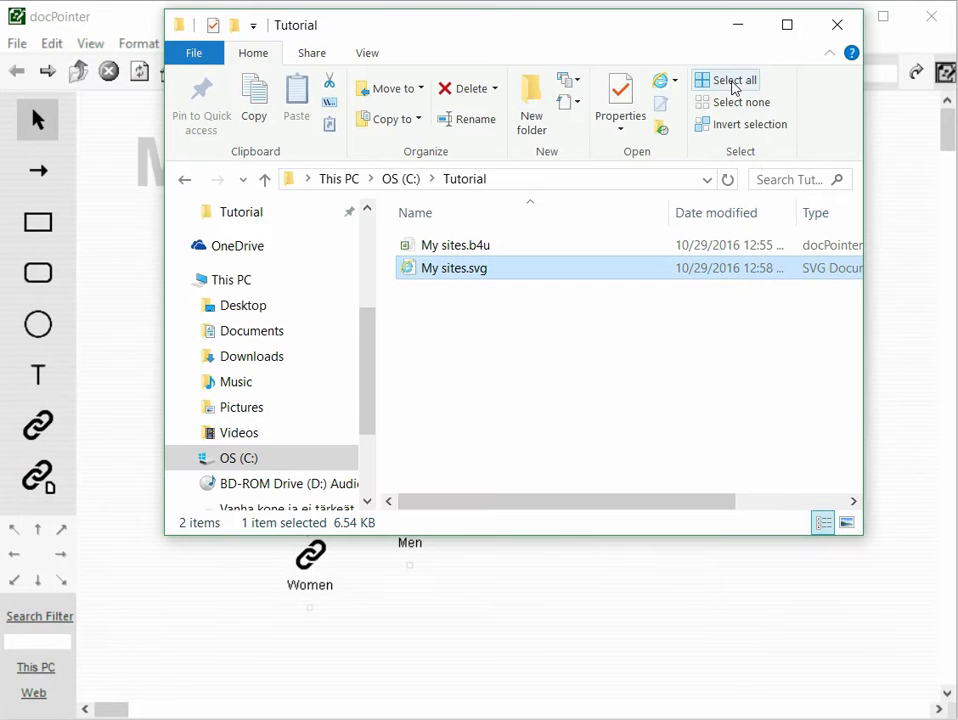
click(139, 276)
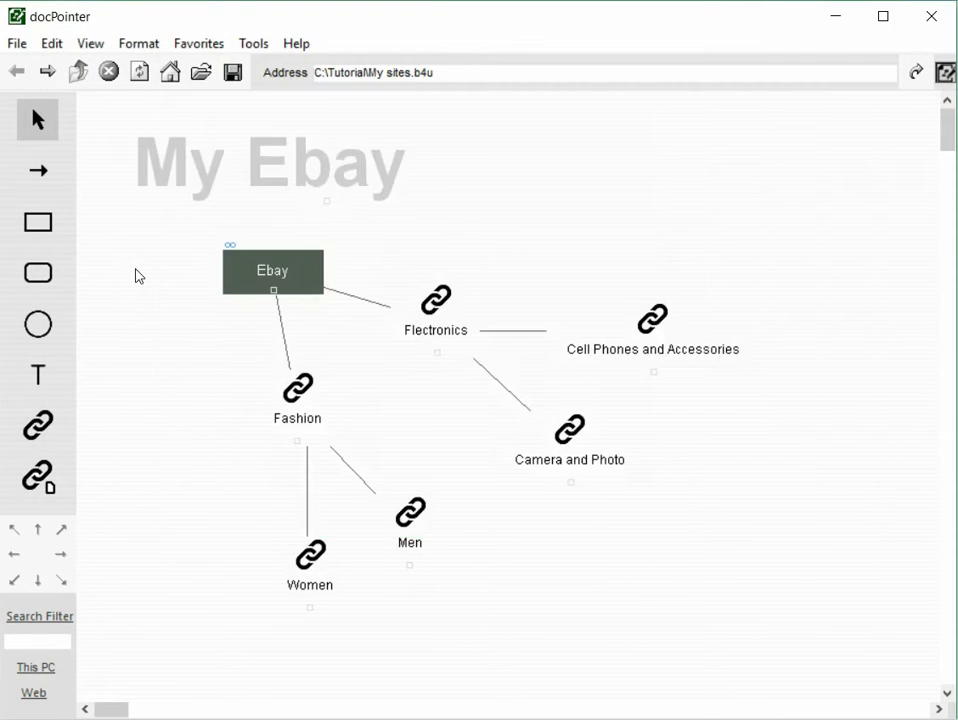
- View the exported SVG directly from docPointer and close the browser window
click(18, 44)
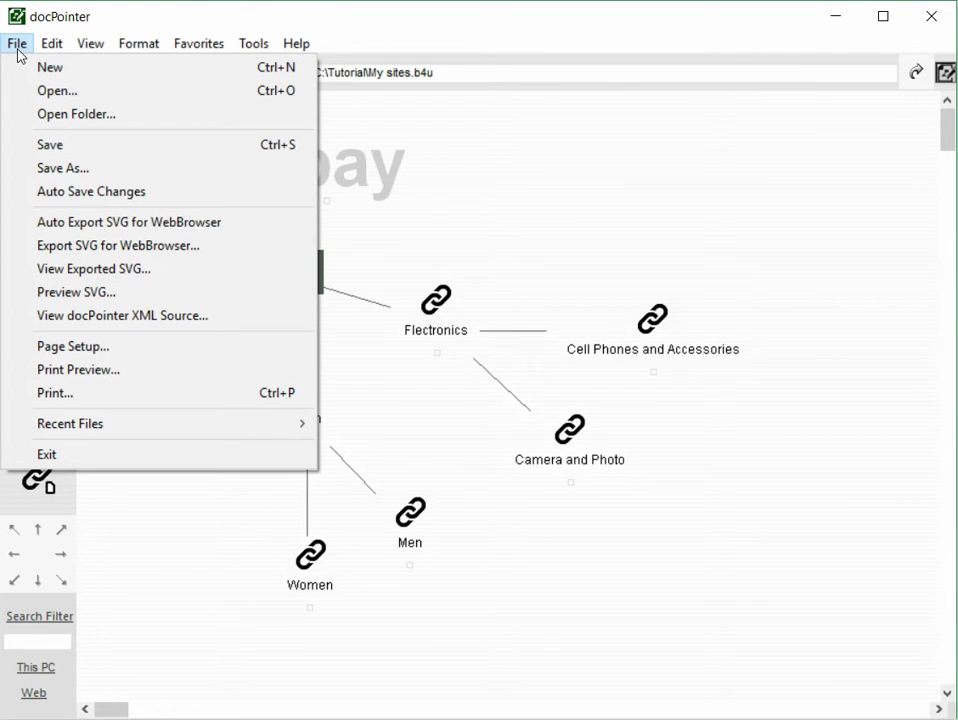
click(124, 276)
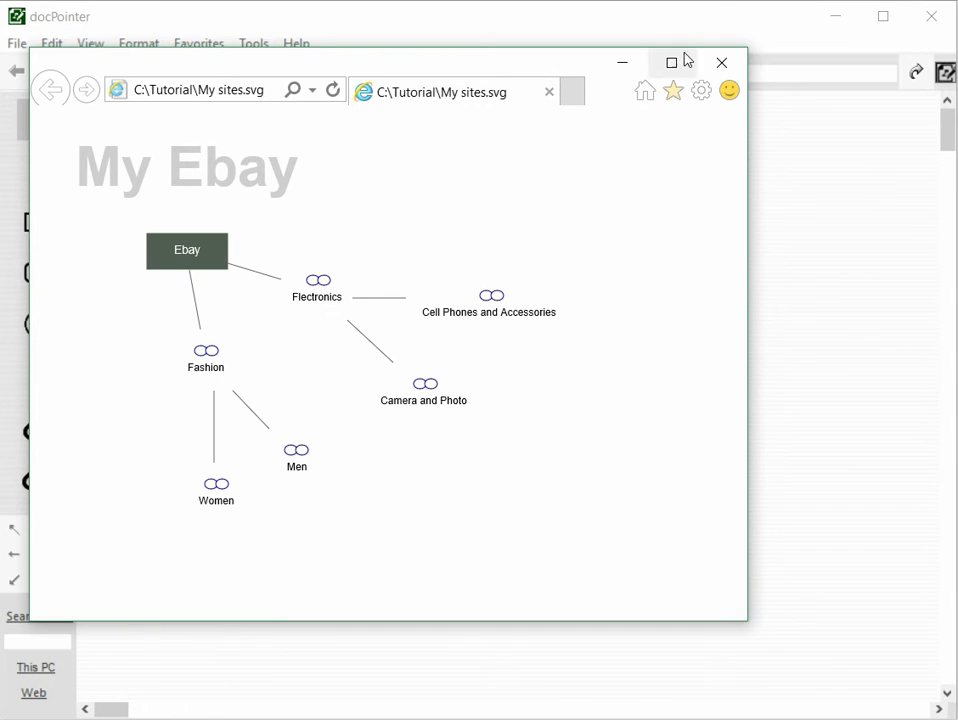
click(720, 72)
- Turn on automatic SVG export for the web browser
click(19, 45)
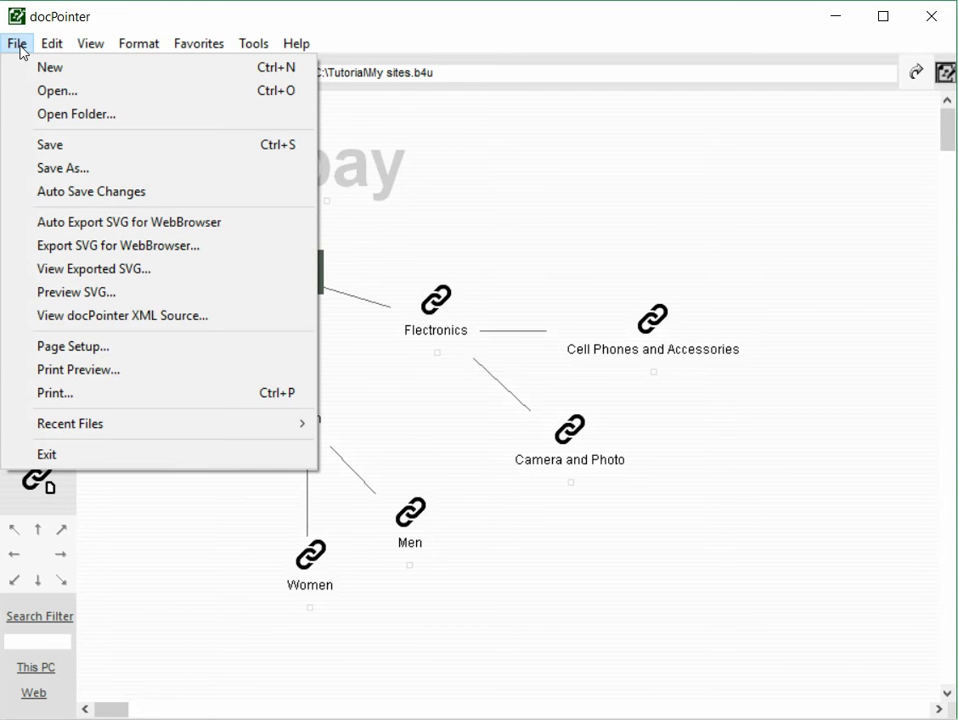
click(117, 222)
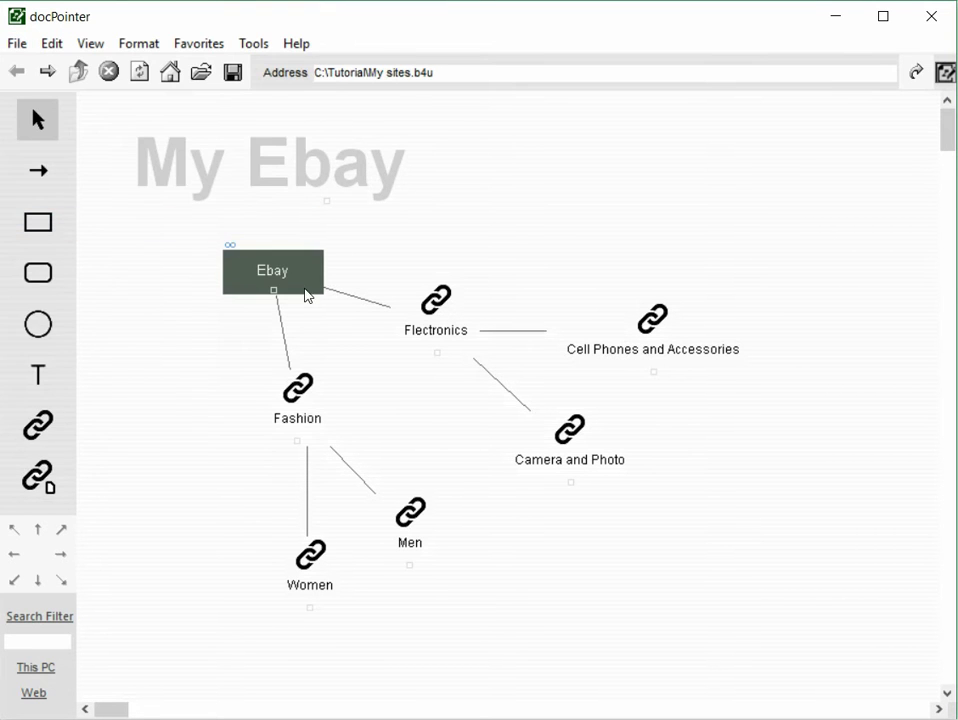
- Move the Flectronics link up and to the right, above Cell Phones and Accessories, and save the document
click(440, 305)
drag(470, 275, 555, 204)
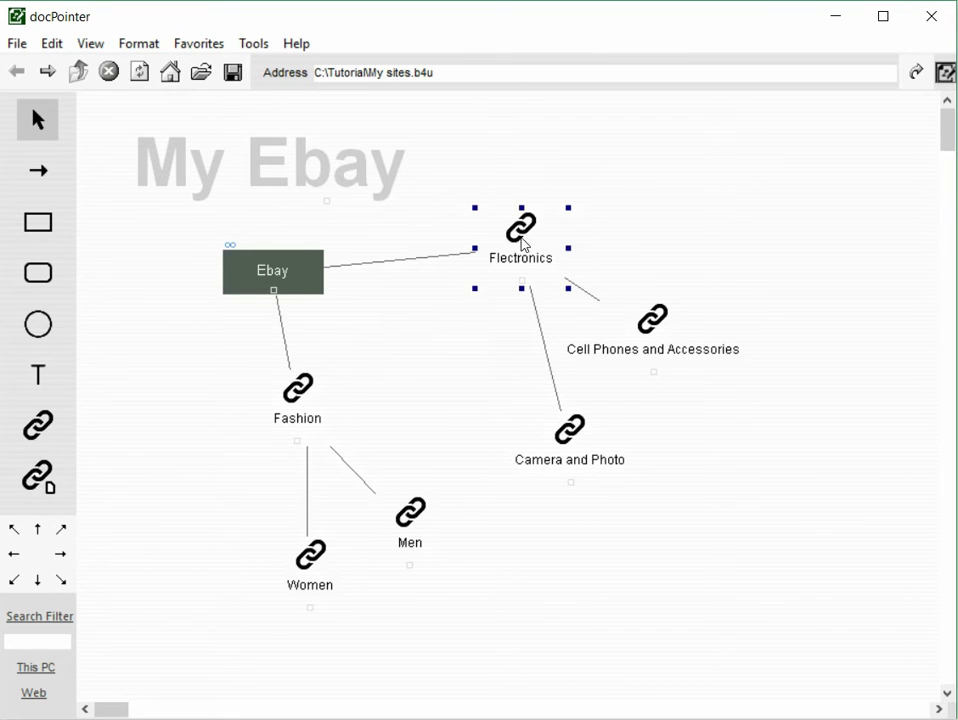
click(234, 74)
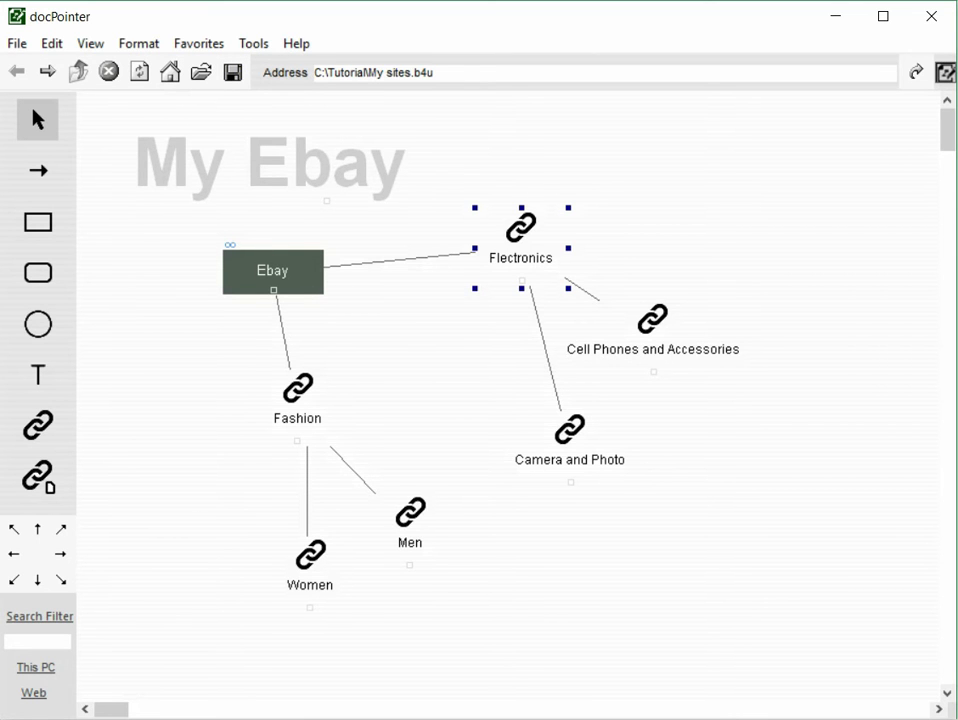
- Switch to File Explorer, check the automatically exported My sites.svg in the browser, close it and return to docPointer
key(alt+Tab)
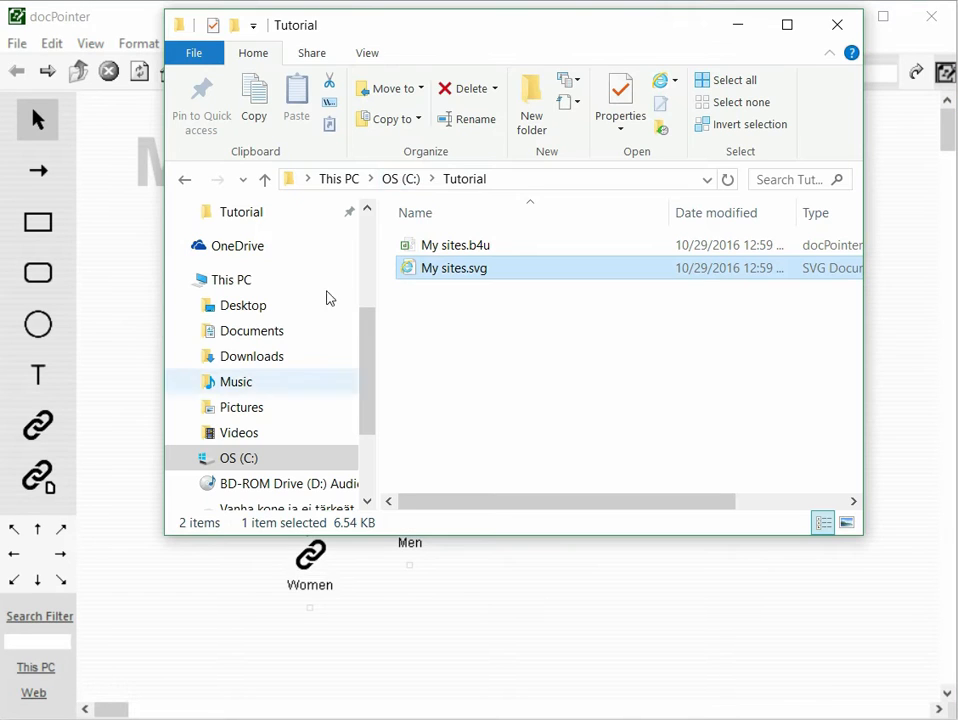
double_click(466, 269)
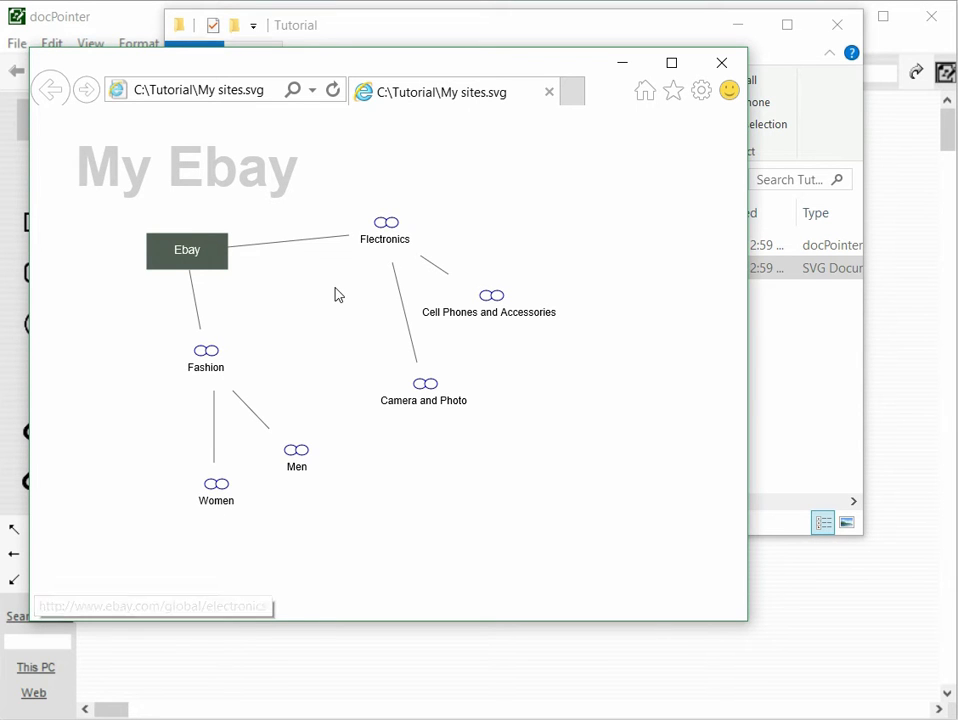
click(721, 62)
click(128, 37)
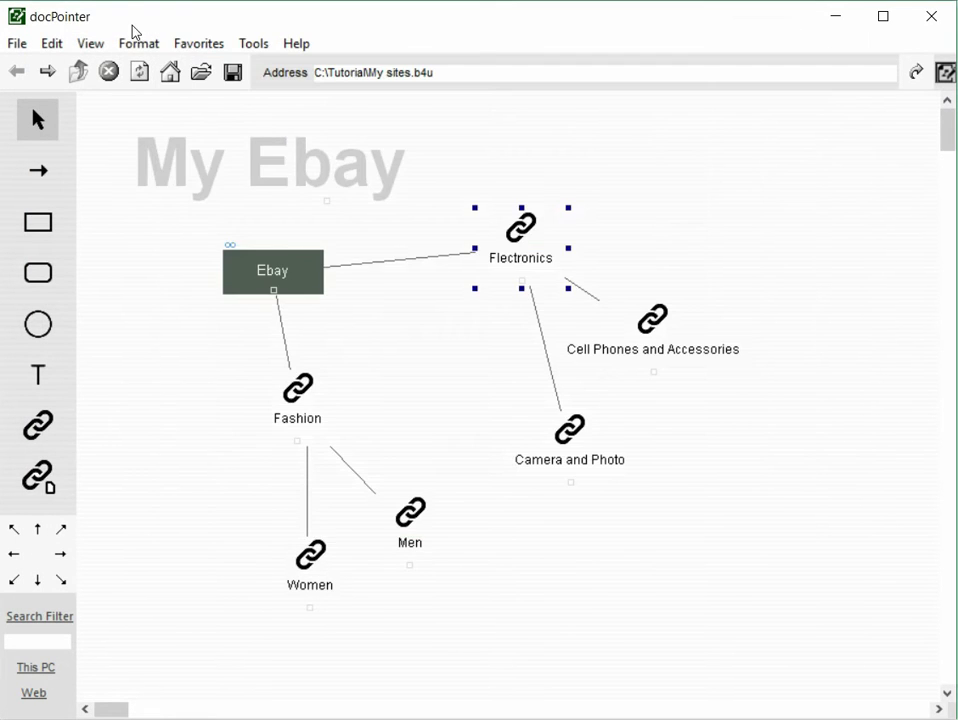
- Export the diagram's SVG for web browsers with Clipboard as the target
click(15, 44)
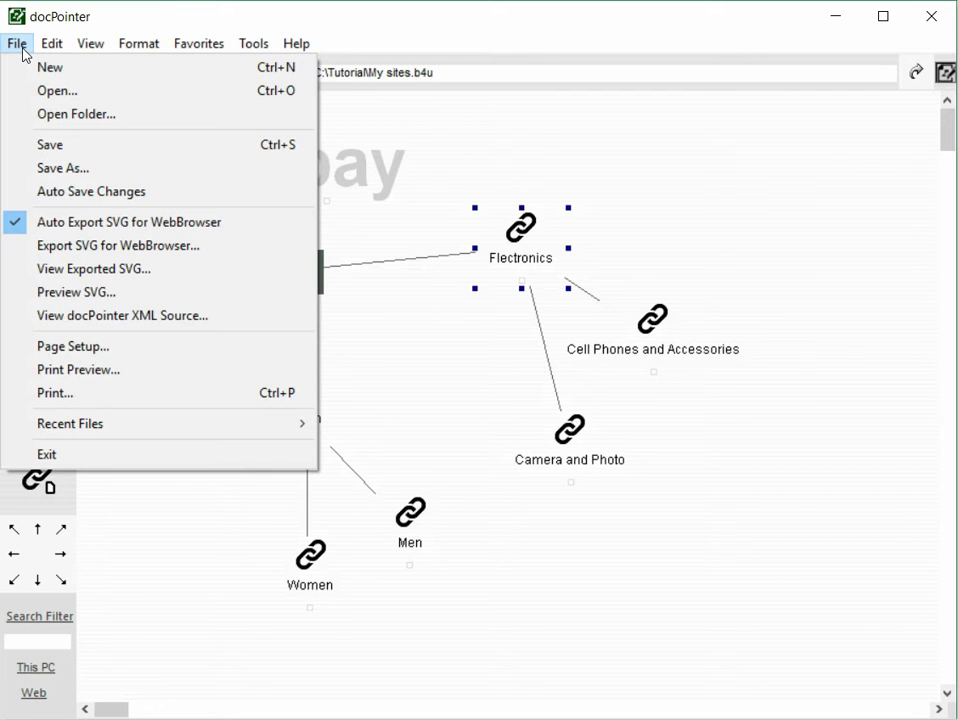
click(20, 45)
click(20, 45)
click(120, 246)
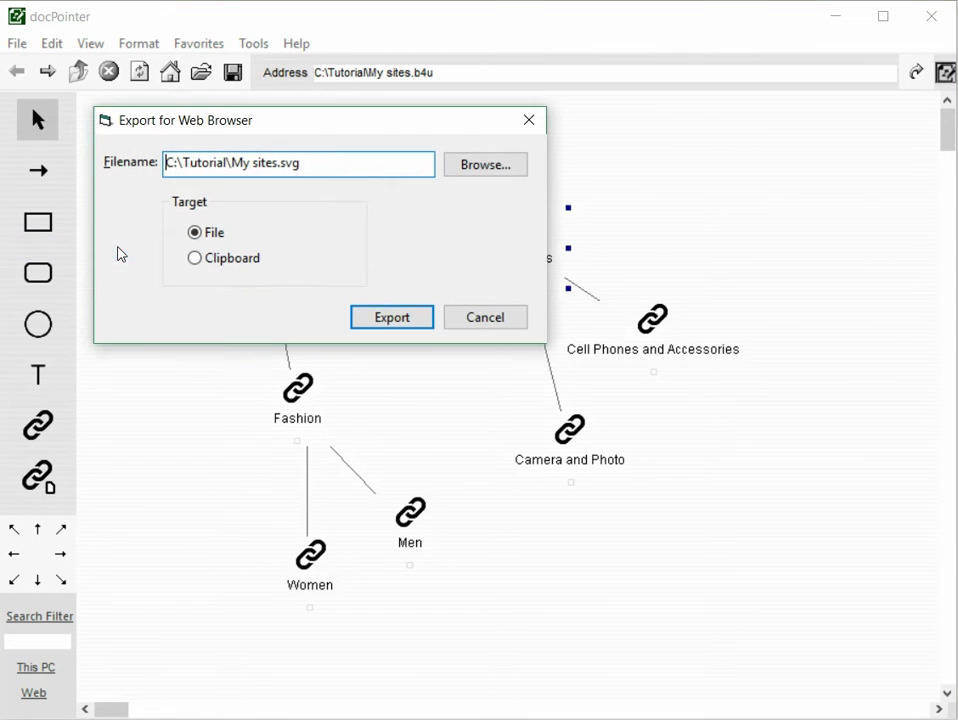
click(196, 259)
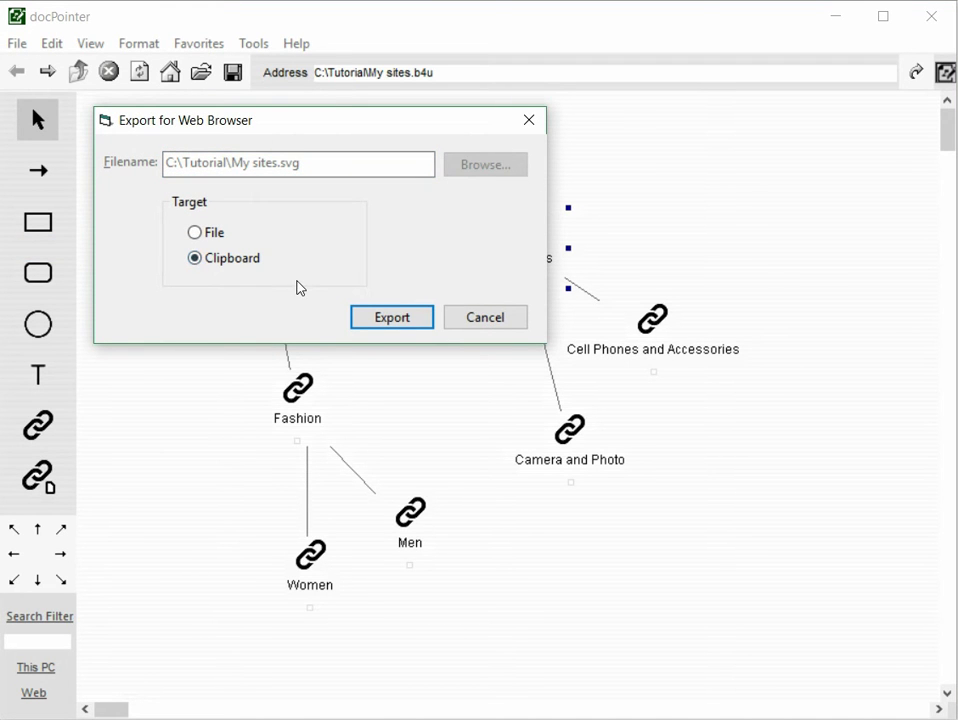
click(405, 320)
- Switch to Visual Studio, add an h1 heading reading "Testing" to the body of HTMLPage1.html, and place the cursor on the line below it
key(alt+Tab)
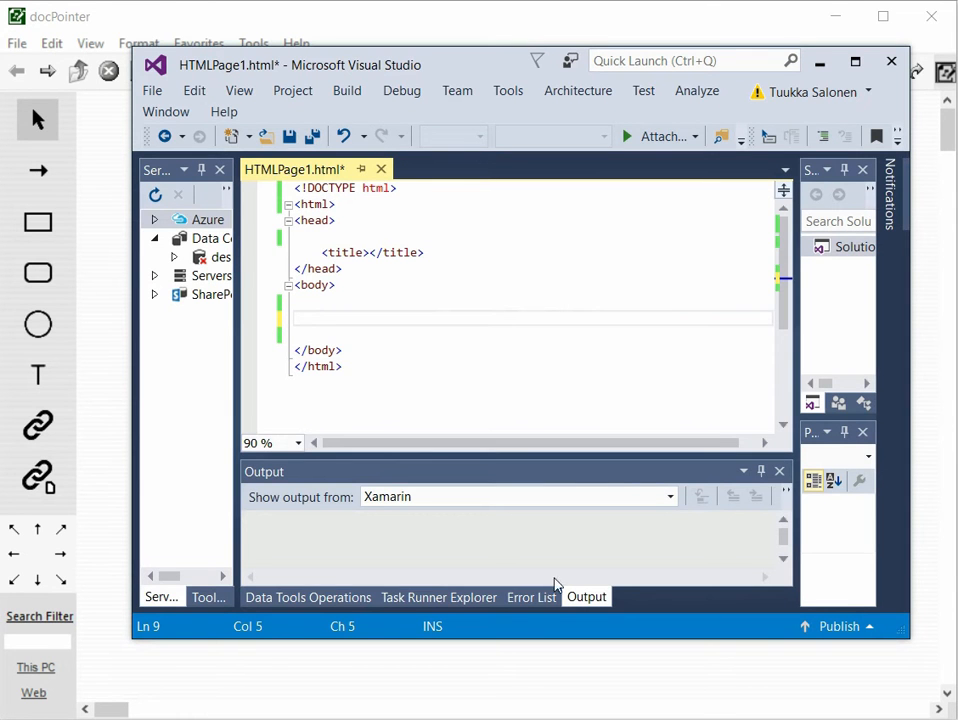
text(<h1)
text(>)
text(TExt)
key(BackSpace)
key(BackSpace)
key(BackSpace)
text(esting</h1>)
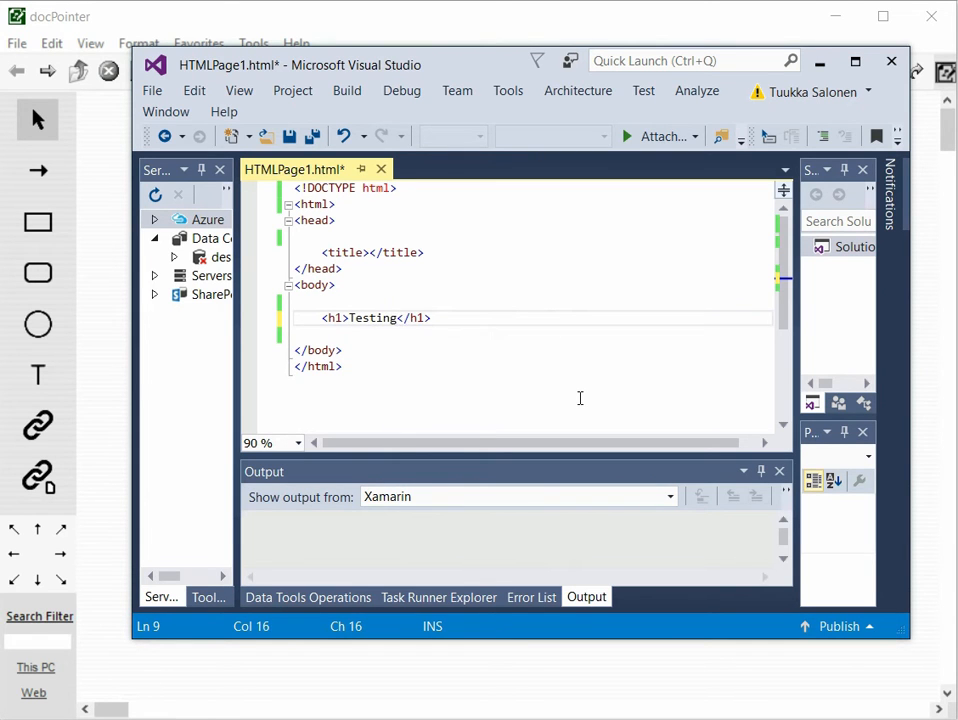
click(375, 335)
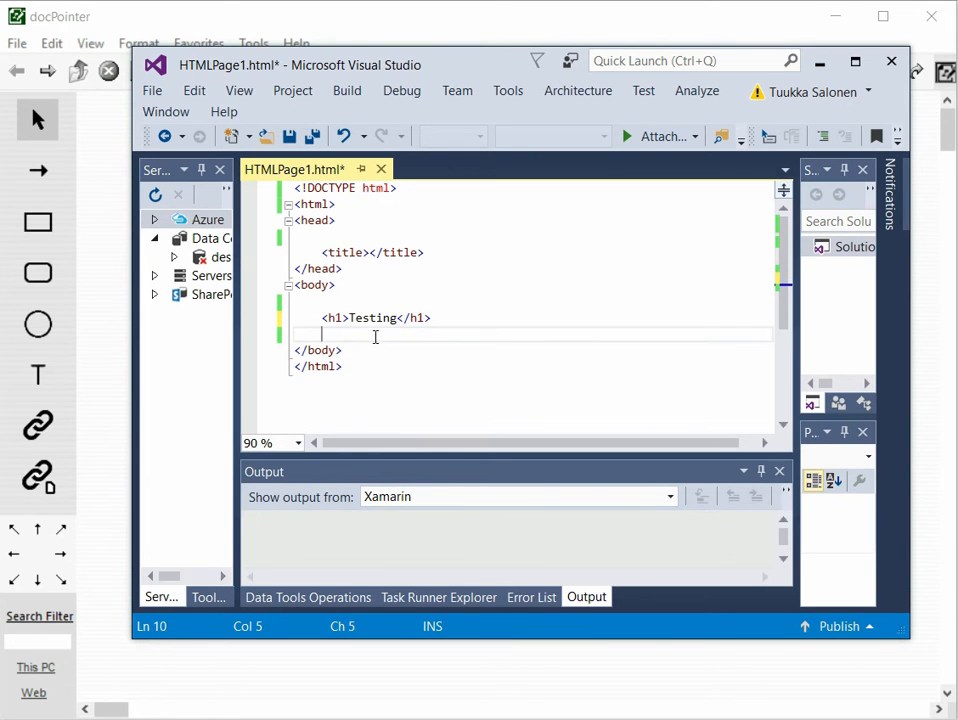
- Paste the copied SVG code below the Testing heading in HTMLPage1.html and delete its XML declaration line
right_click(330, 332)
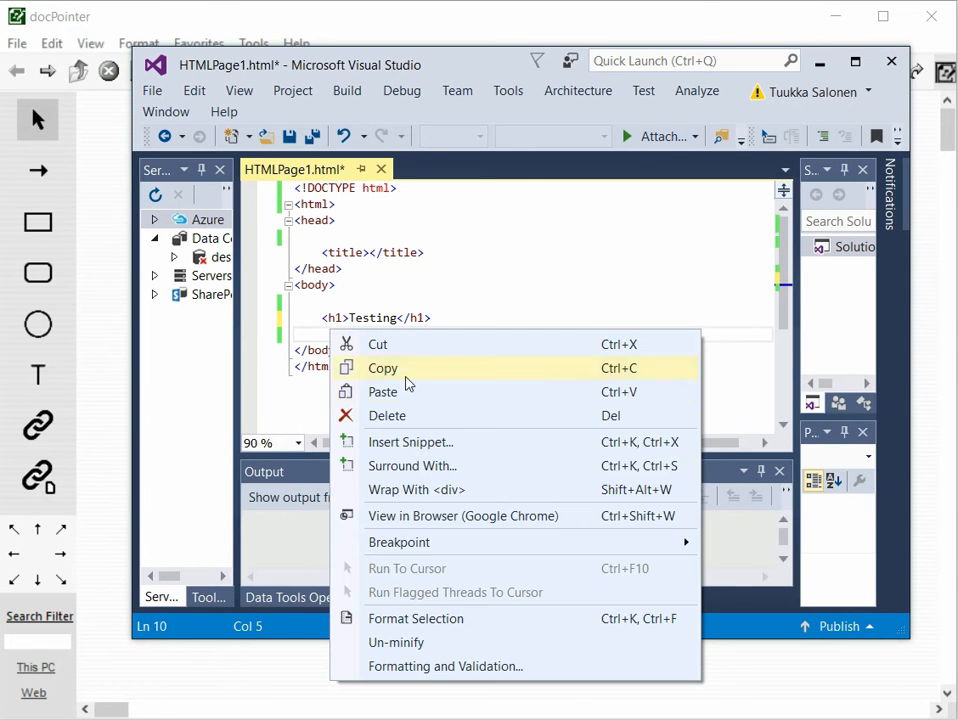
click(407, 394)
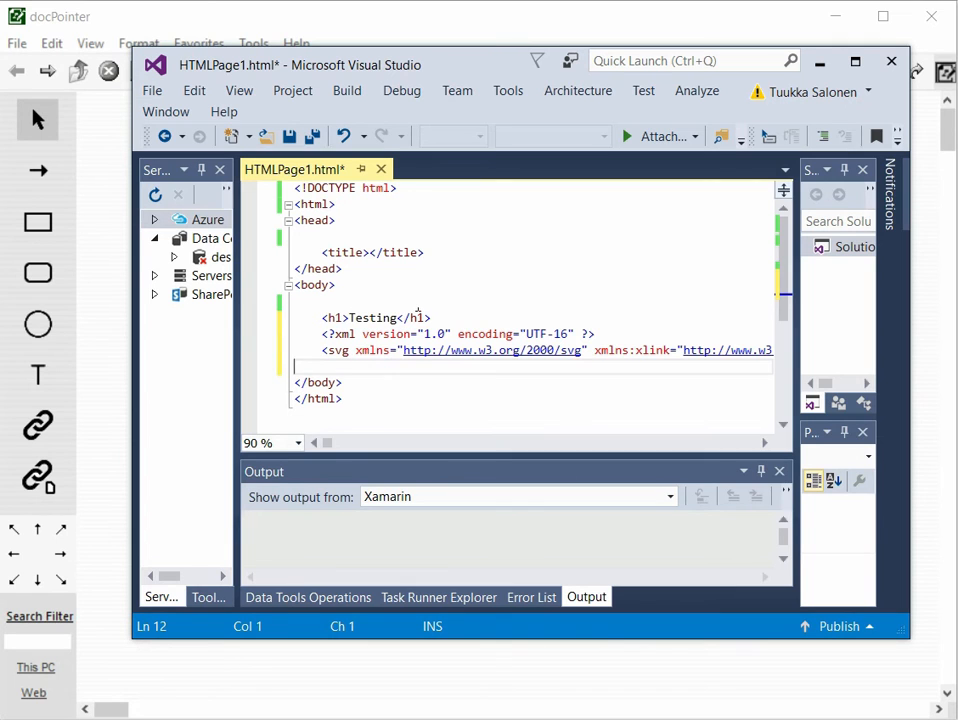
click(455, 336)
key(Home)
key(shift+End)
key(Delete)
- View HTMLPage1.html in Google Chrome, test the Flectronics link in the embedded diagram, and close the browser
right_click(518, 258)
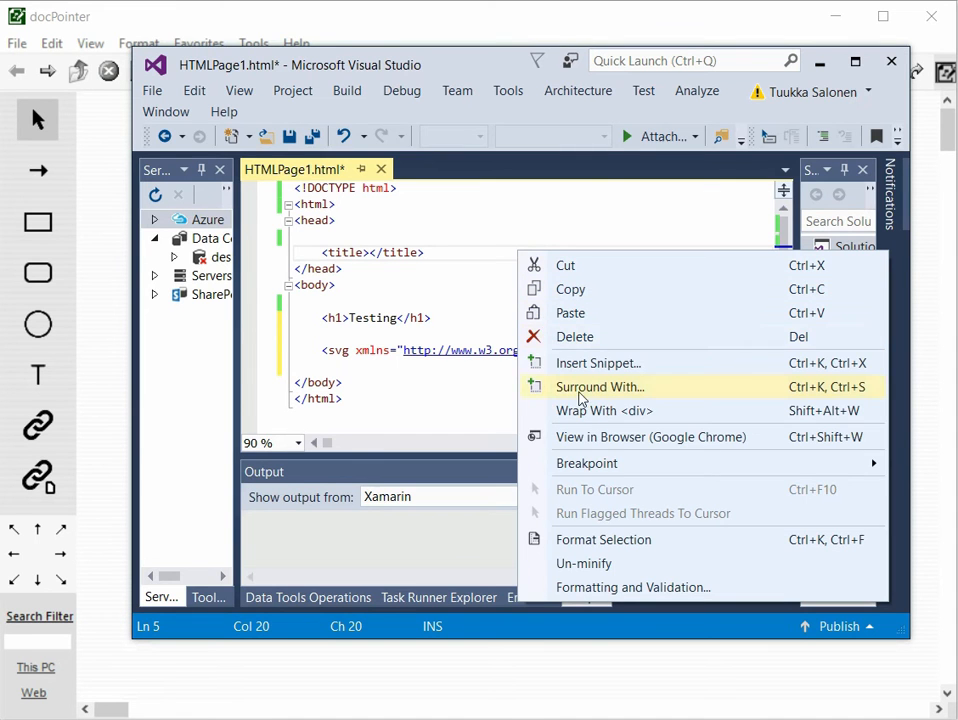
click(538, 437)
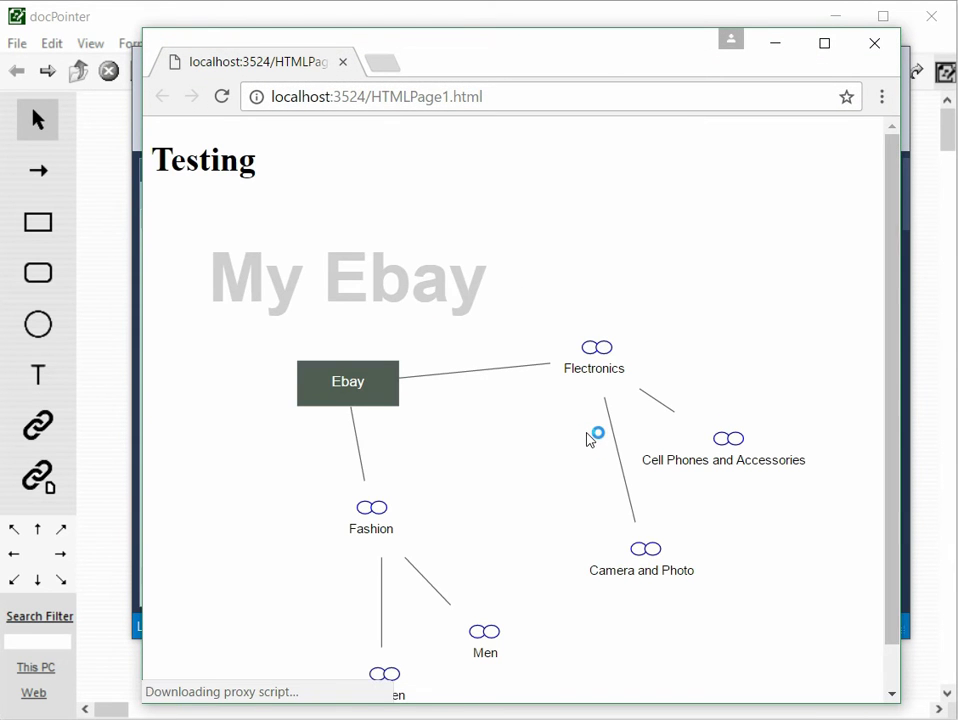
drag(186, 160, 271, 172)
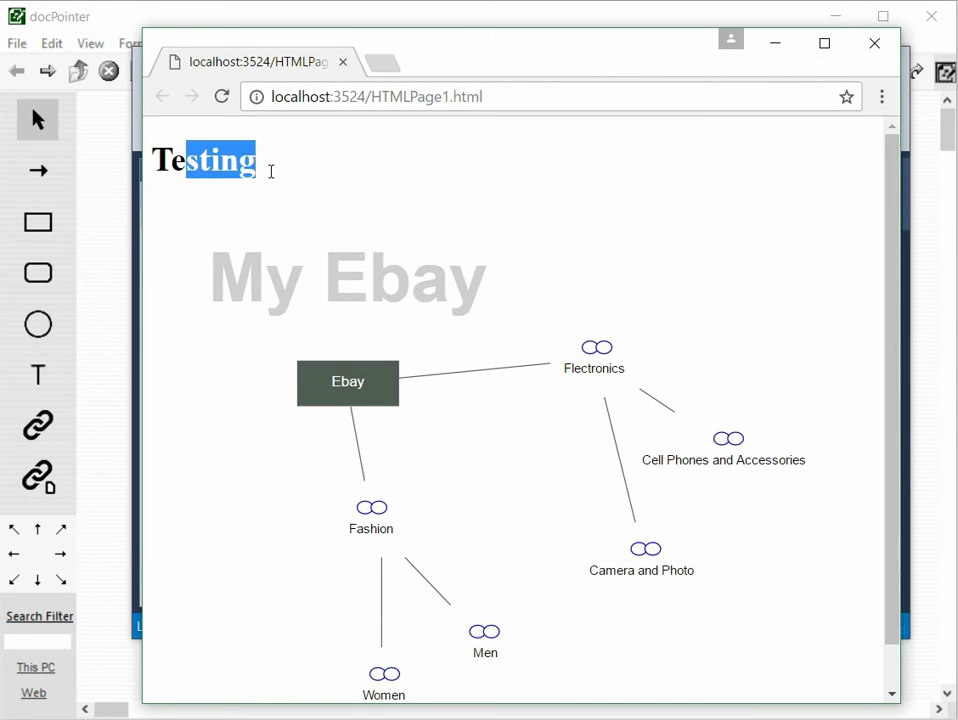
click(278, 167)
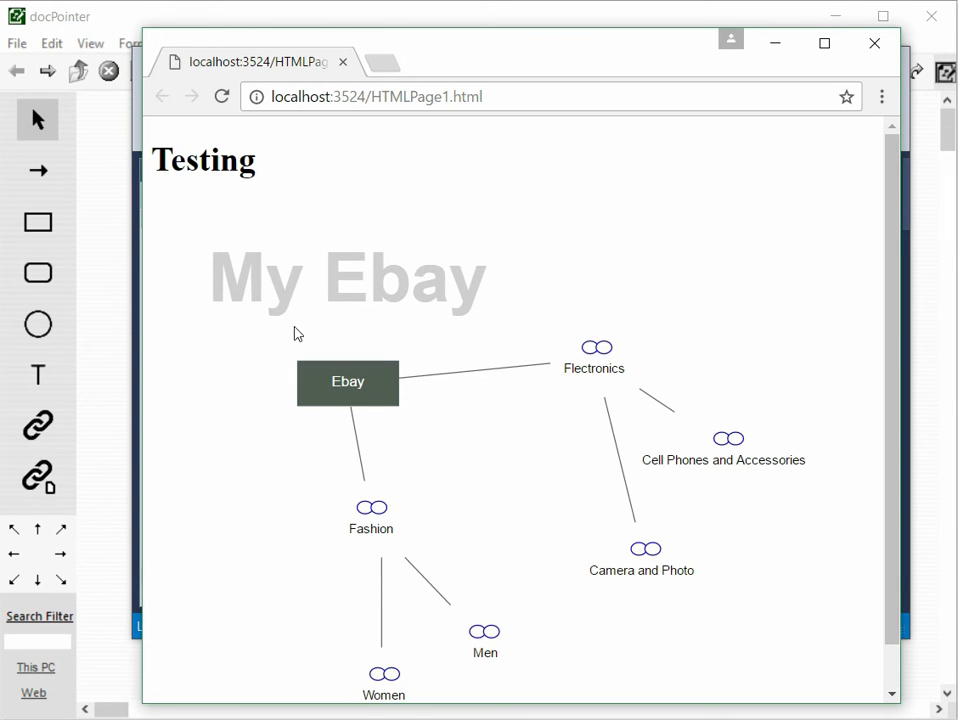
click(603, 357)
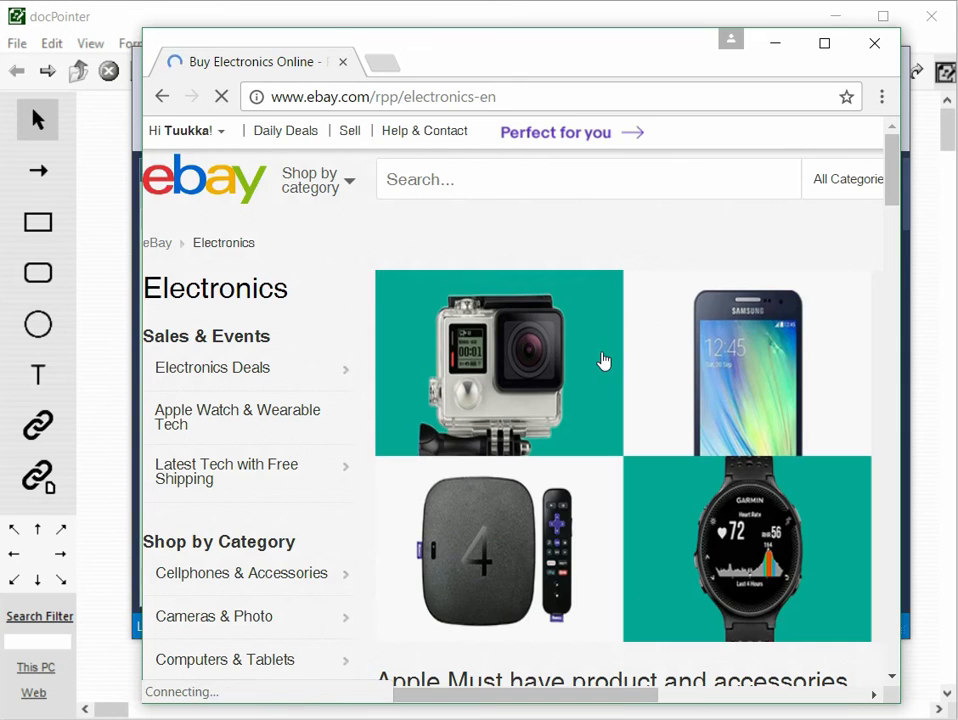
click(875, 45)
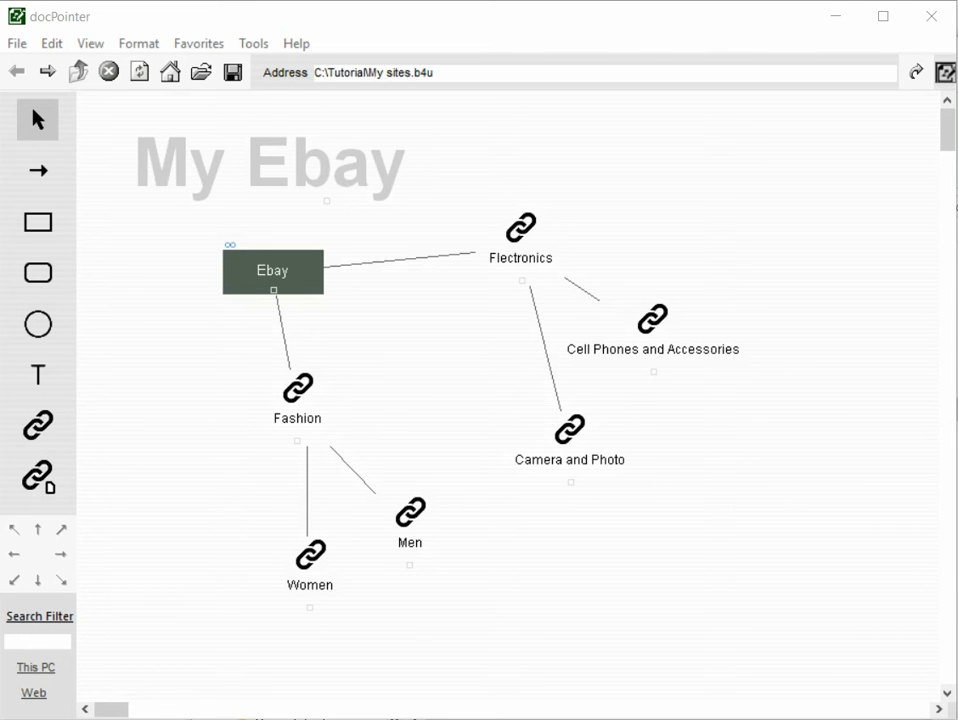
- View the docPointer XML source of the My sites diagram, format the XML document in Visual Studio, and look through its Link elements
right_click(415, 327)
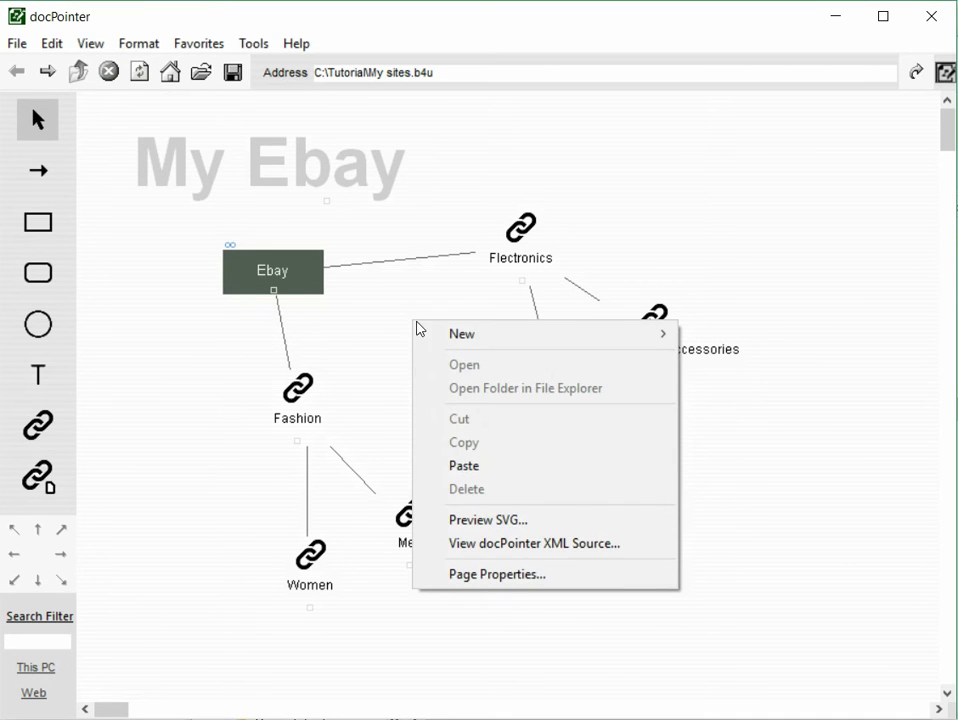
click(524, 545)
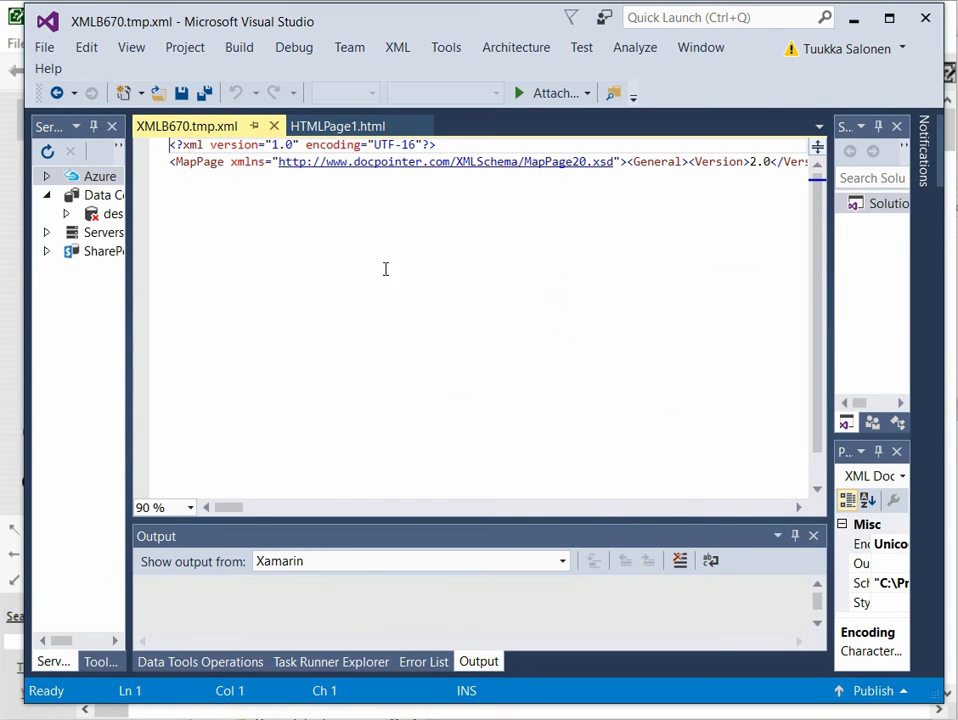
click(86, 49)
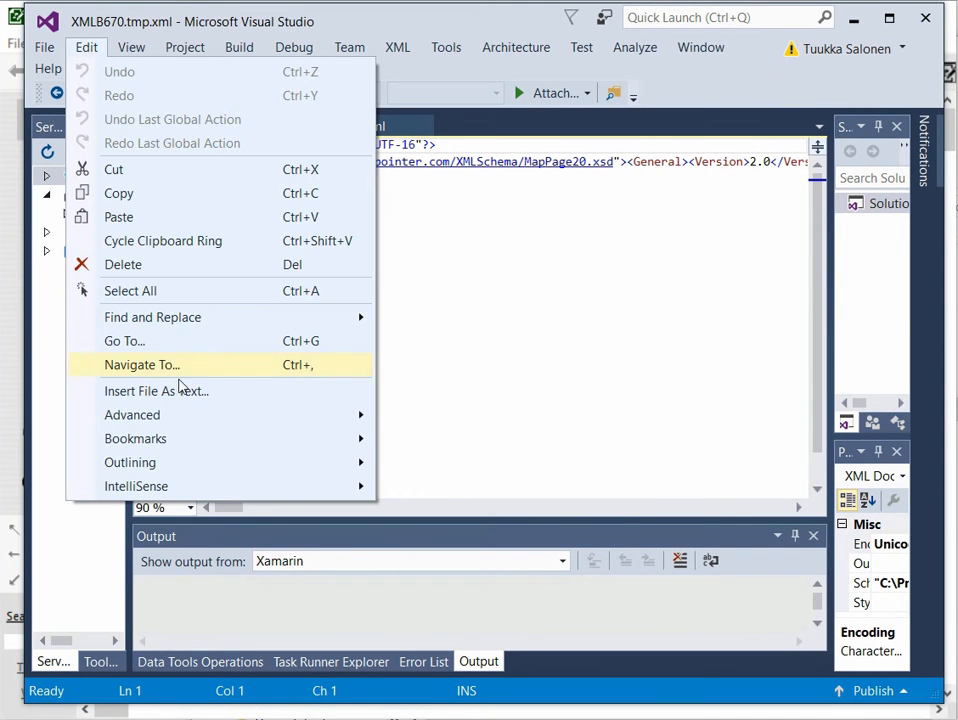
mouse_move(186, 432)
click(449, 433)
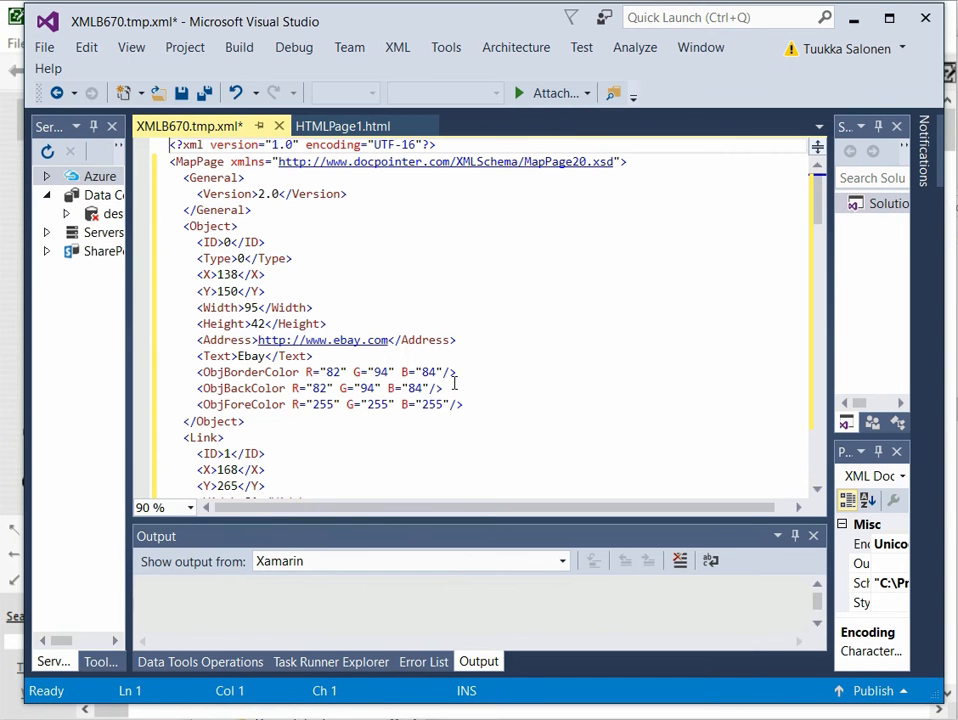
scroll(423, 410, down, 4)
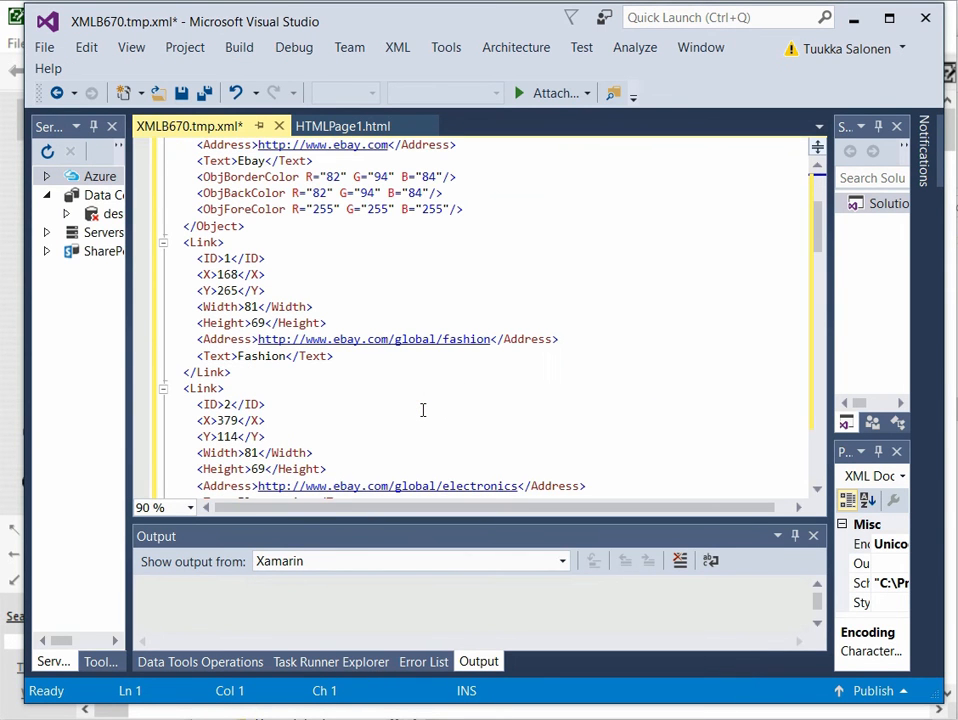
scroll(423, 410, down, 3)
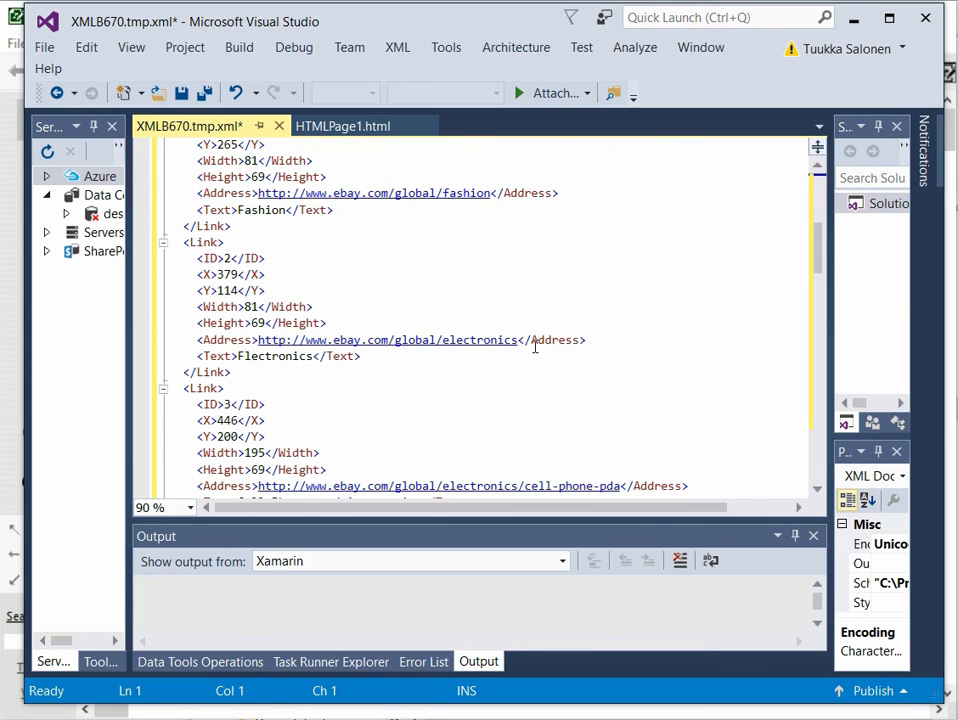